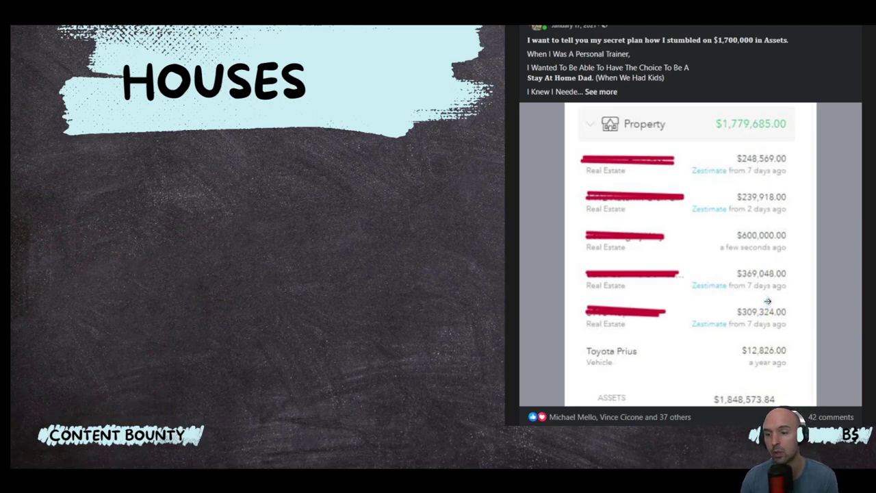
- Advance the presentation past the HOUSES slide to the CARS slide
{"action": "left_click", "coordinate": [772, 299]}
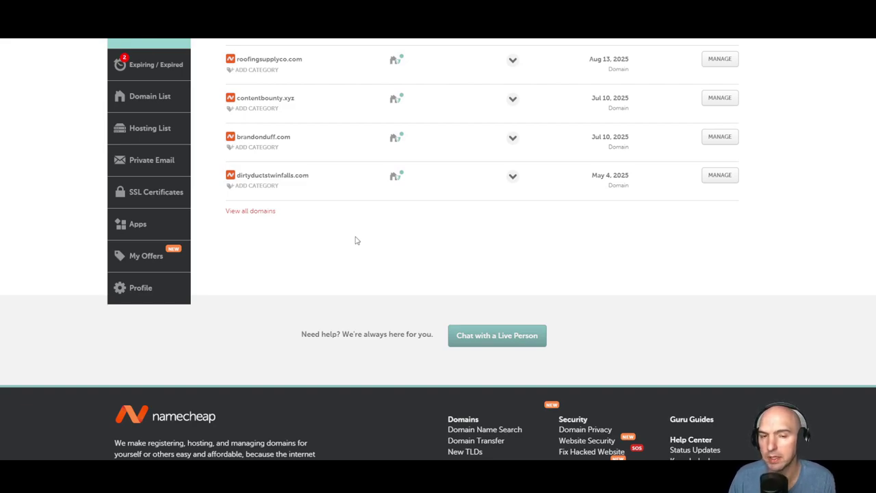
- Select the personal .com domain name's text in the Namecheap domain list
{"action": "left_click_drag", "start_coordinate": [326, 141], "coordinate": [233, 138]}
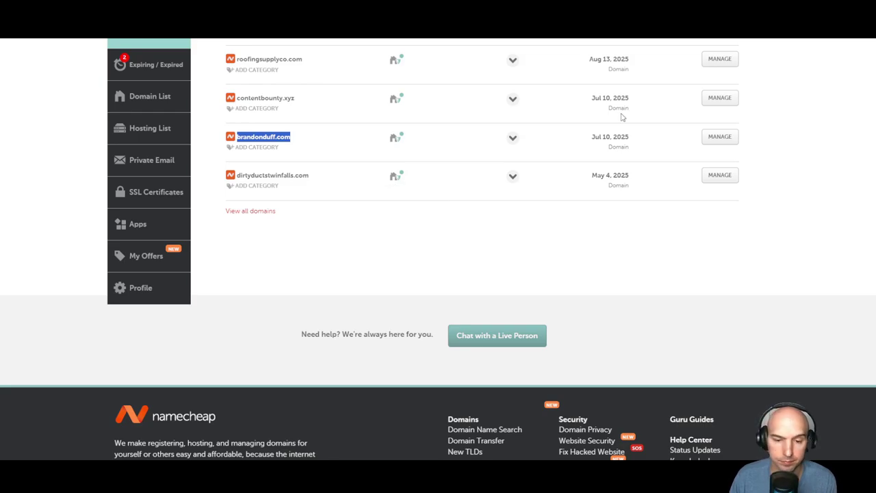
- Load the personal website from the 'br' address suggestion in a new tab and scroll down it
{"action": "key", "text": "ctrl+t"}
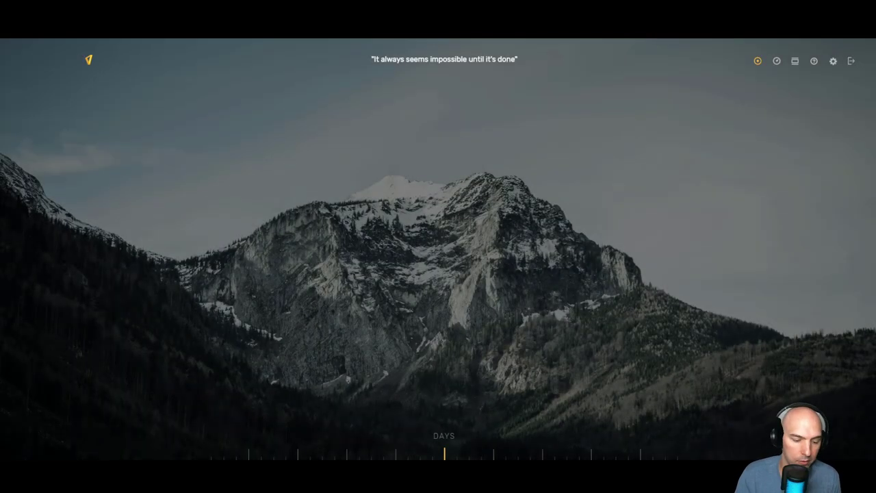
{"action": "type", "text": "br"}
{"action": "key", "text": "Return"}
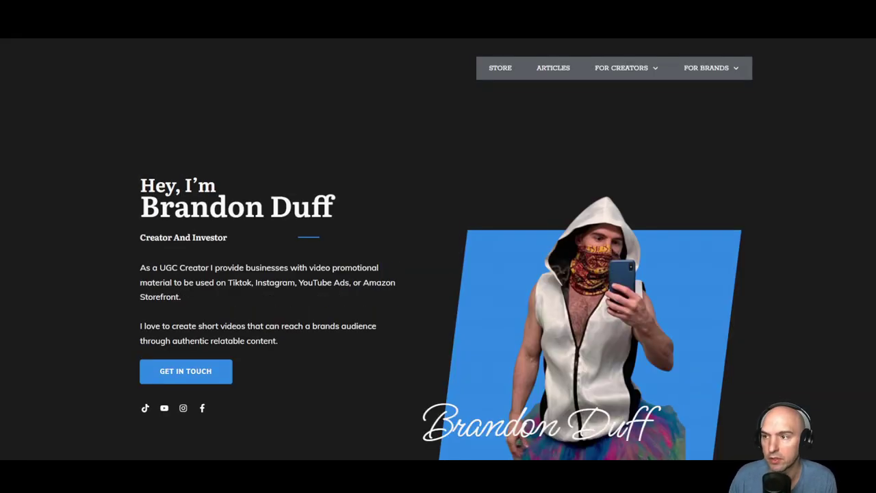
{"action": "scroll", "coordinate": [438, 274], "scroll_direction": "down", "scroll_amount": 10}
{"action": "scroll", "coordinate": [264, 230], "scroll_direction": "down", "scroll_amount": 10}
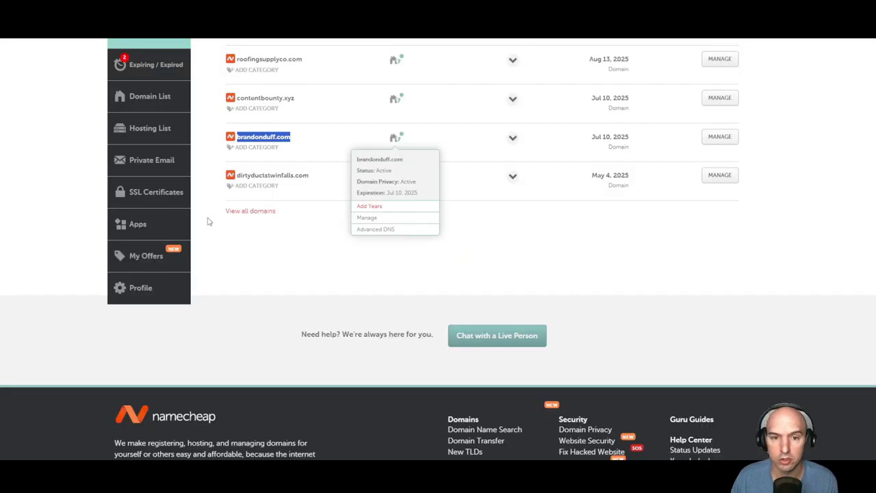
- Clear the text selection and show roofingsupplyco.com's Advanced DNS records with its @ A record
{"action": "left_click", "coordinate": [293, 137]}
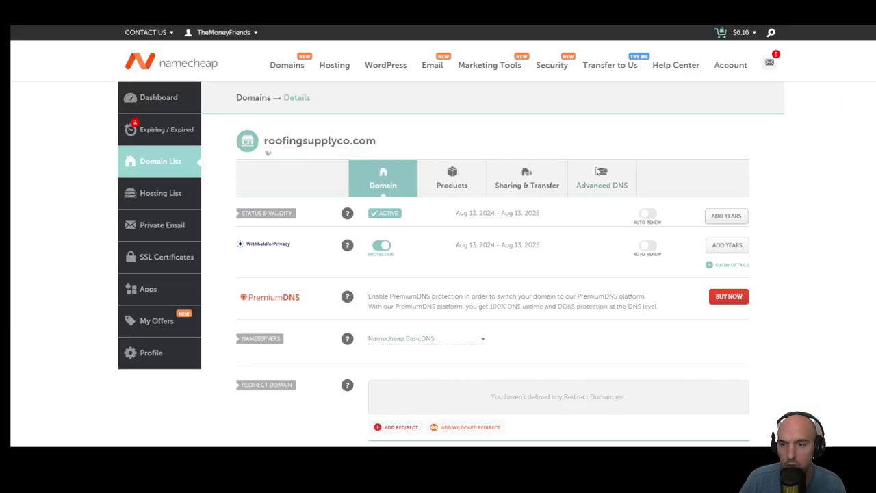
{"action": "left_click", "coordinate": [601, 187]}
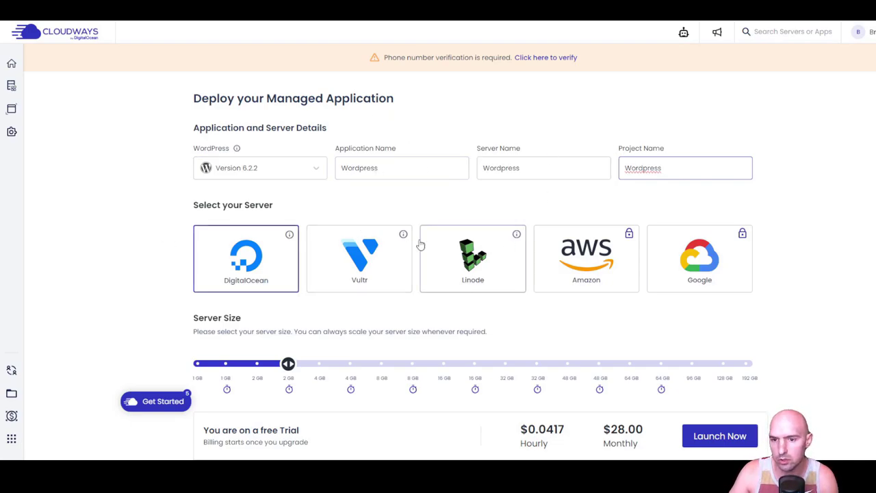
- Launch the 2 GB DigitalOcean WordPress server with New York as its location
{"action": "scroll", "coordinate": [433, 226], "scroll_direction": "down", "scroll_amount": 2}
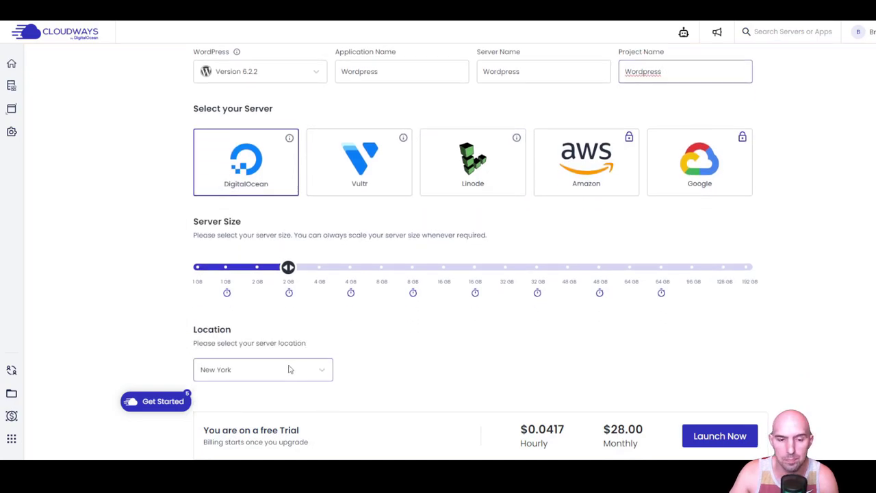
{"action": "scroll", "coordinate": [284, 304], "scroll_direction": "down", "scroll_amount": 2}
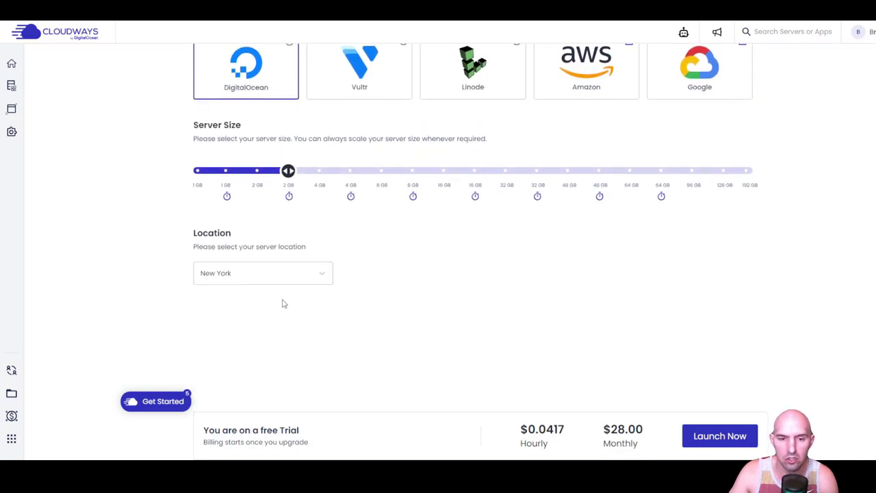
{"action": "left_click", "coordinate": [321, 275]}
{"action": "scroll", "coordinate": [277, 199], "scroll_direction": "down", "scroll_amount": 1}
{"action": "scroll", "coordinate": [284, 207], "scroll_direction": "up", "scroll_amount": 1}
{"action": "left_click", "coordinate": [465, 332]}
{"action": "left_click", "coordinate": [721, 438]}
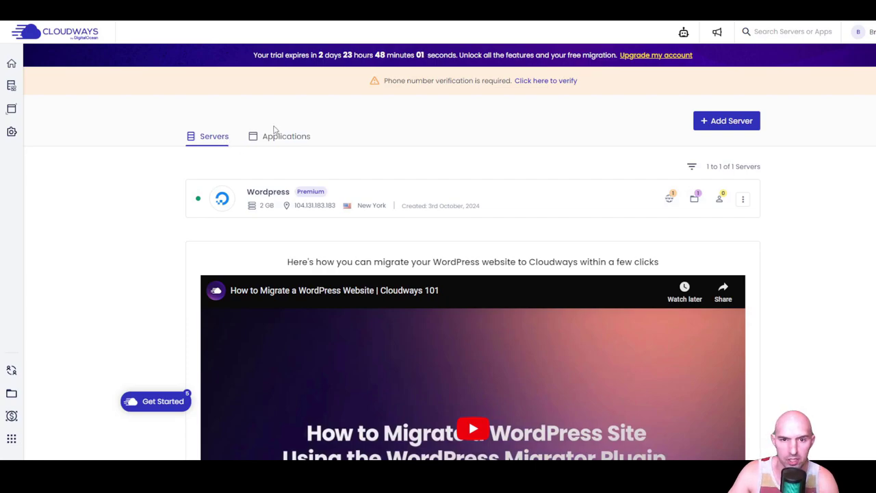
- Show the Wordpress application's Access Details and preview the default site at its application URL
{"action": "left_click", "coordinate": [276, 136]}
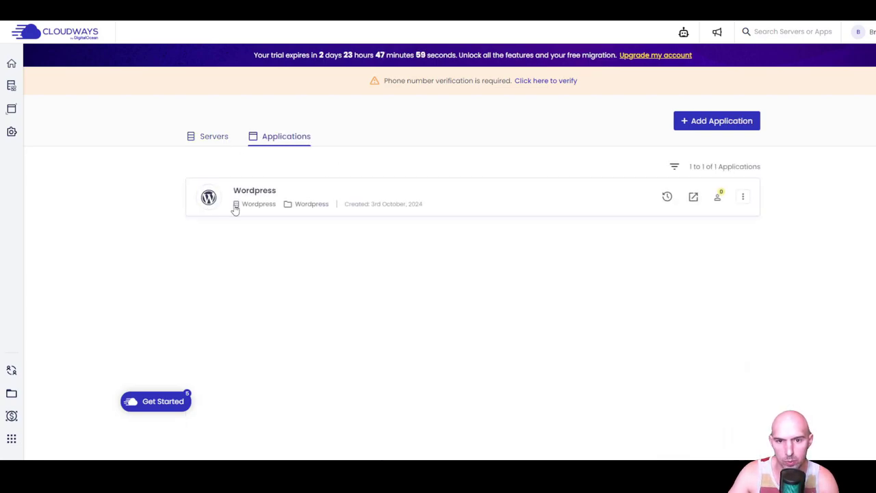
{"action": "left_click", "coordinate": [254, 197]}
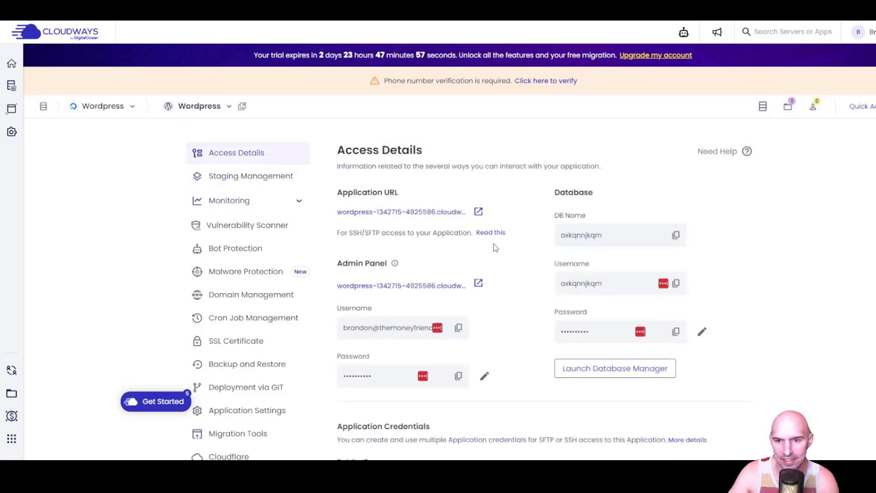
{"action": "left_click", "coordinate": [479, 211]}
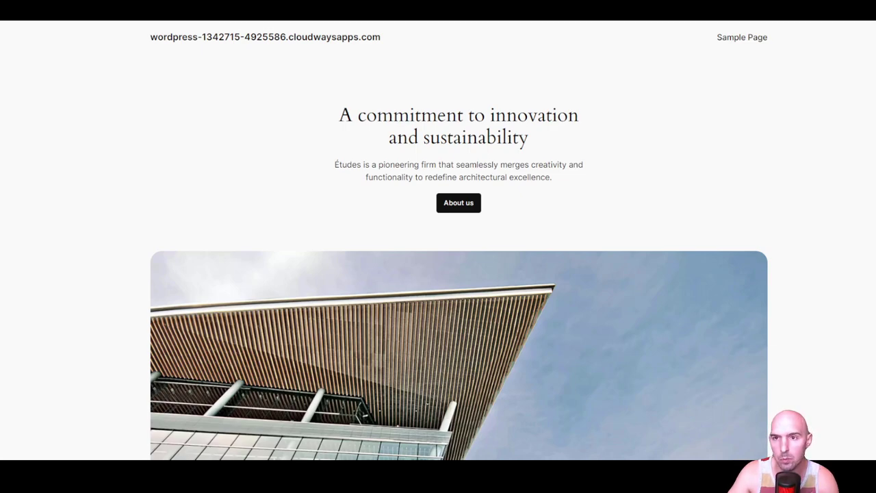
{"action": "key", "text": "ctrl+w"}
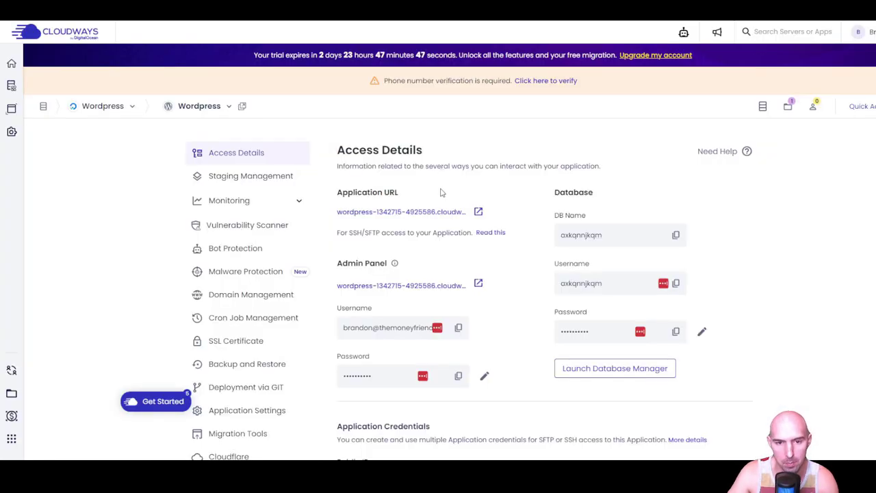
- Open the WordPress admin login page and paste the copied admin username into it
{"action": "left_click", "coordinate": [478, 283]}
{"action": "key", "text": "ctrl+w"}
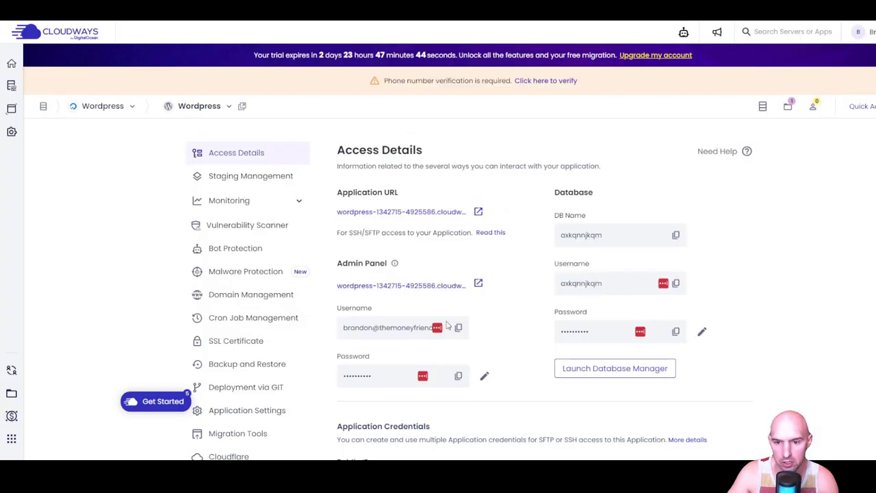
{"action": "left_click", "coordinate": [459, 329]}
{"action": "key", "text": "ctrl+Tab"}
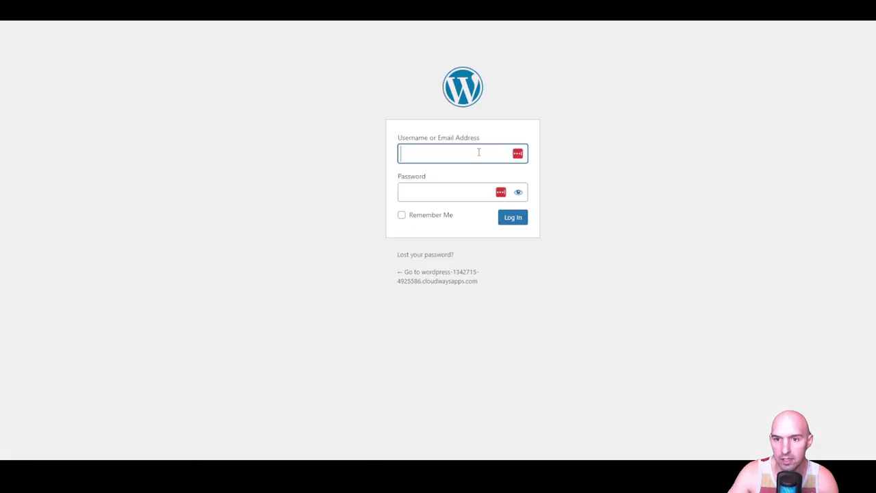
{"action": "key", "text": "ctrl+v"}
{"action": "key", "text": "ctrl+Tab"}
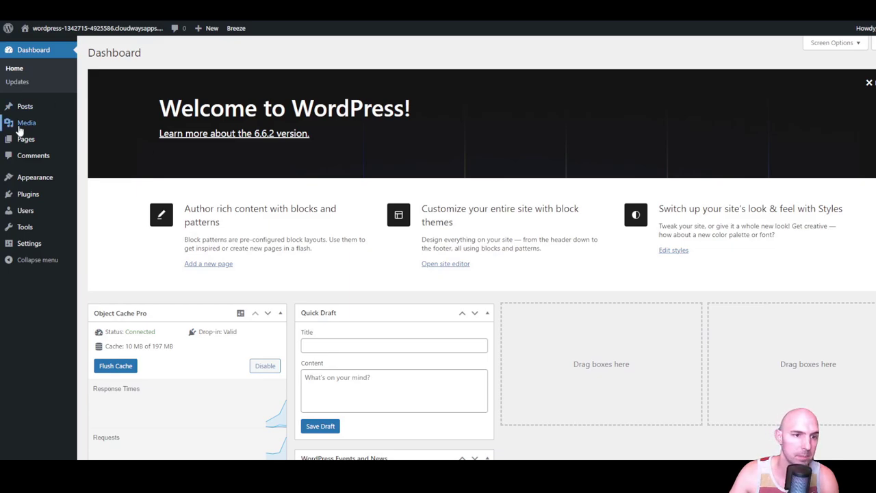
{"action": "mouse_move", "coordinate": [34, 200]}
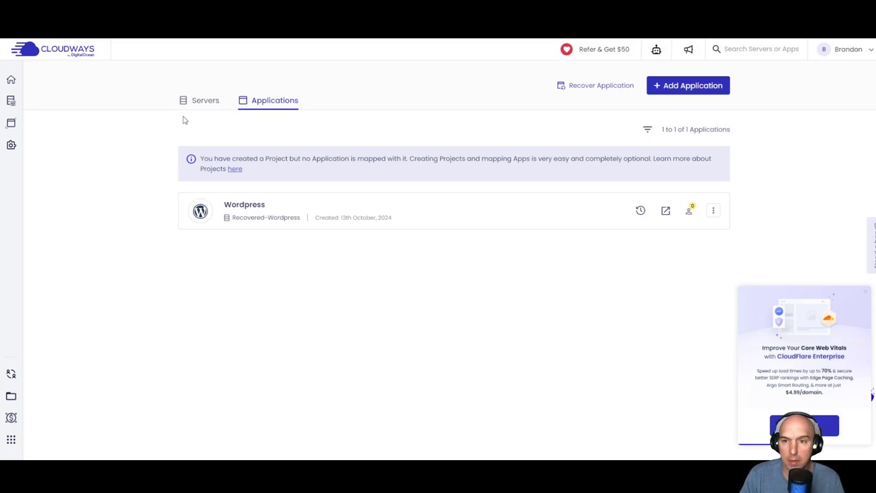
- Open the Wordpress app's Domain Management and select the temporary cloudwaysapps.com primary domain
{"action": "left_click", "coordinate": [217, 198]}
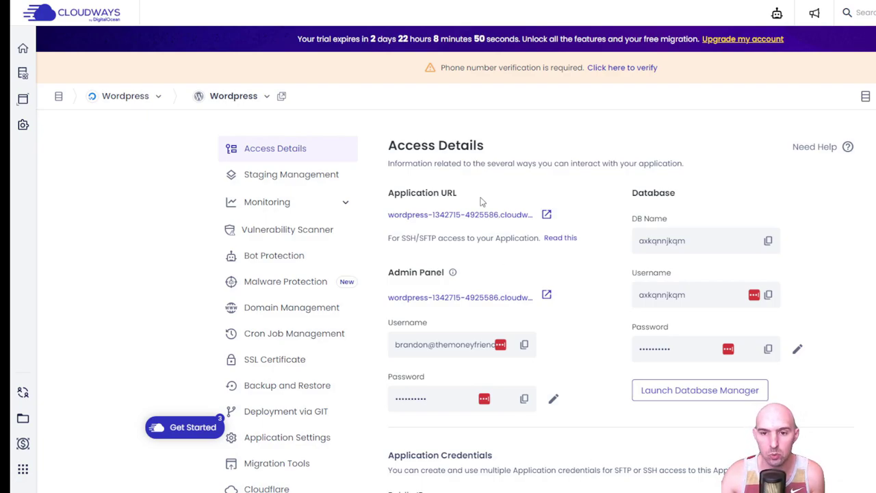
{"action": "scroll", "coordinate": [278, 391], "scroll_direction": "down", "scroll_amount": 1}
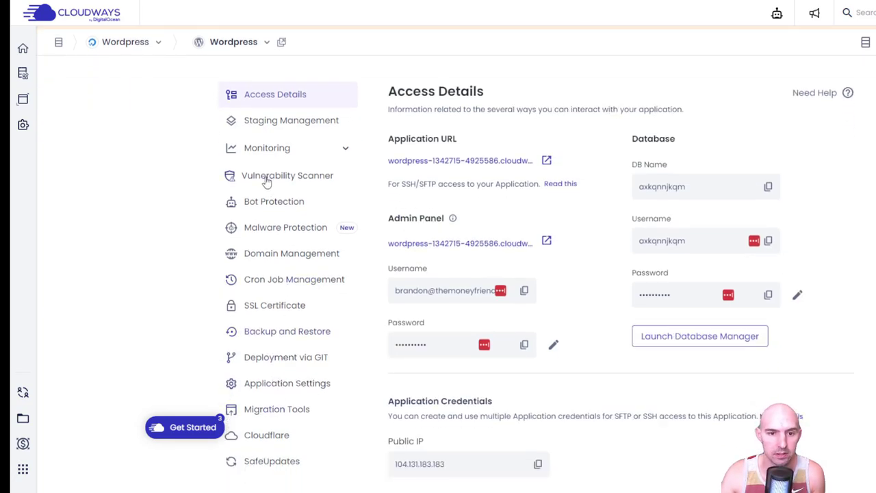
{"action": "left_click", "coordinate": [274, 255]}
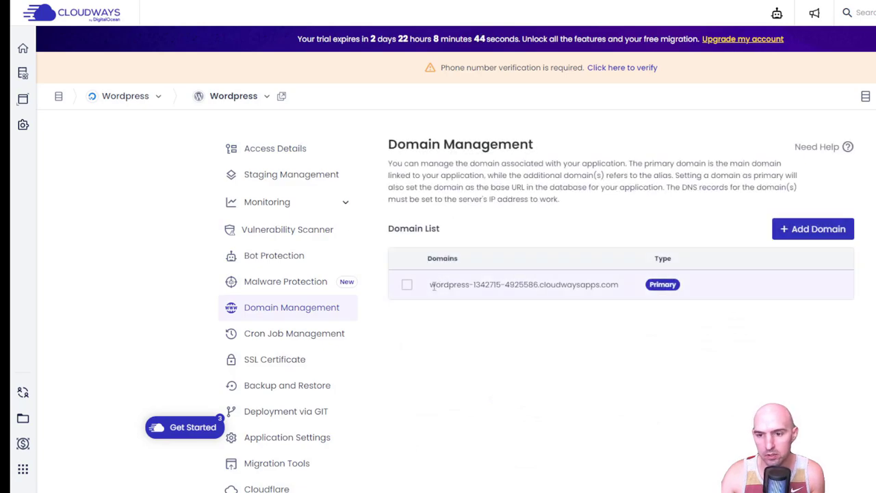
{"action": "left_click_drag", "start_coordinate": [432, 288], "coordinate": [618, 294]}
- Open the Add Domain(s) dialog, then select roofingsupplyco.com on Namecheap for copying
{"action": "left_click", "coordinate": [809, 226]}
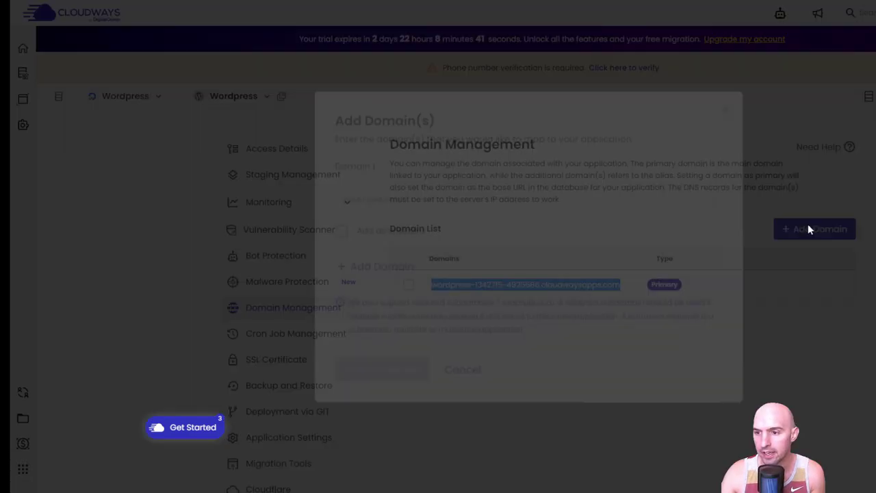
{"action": "left_click", "coordinate": [484, 204]}
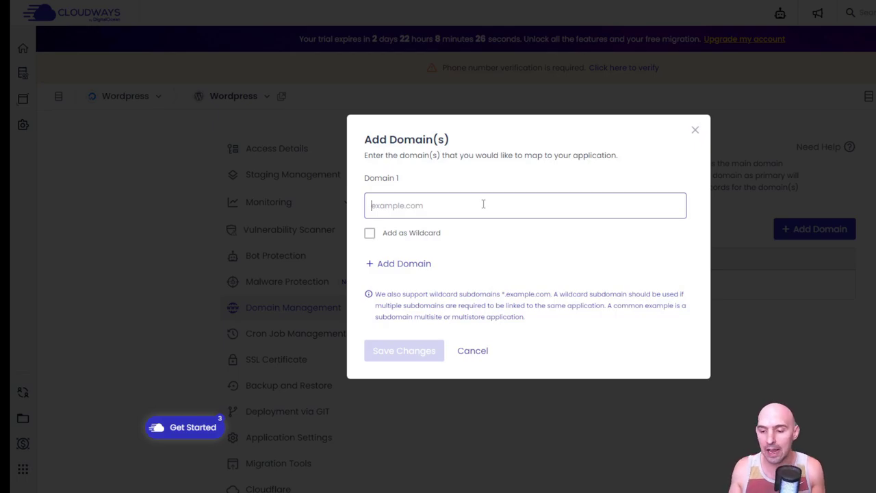
{"action": "left_click", "coordinate": [719, 451]}
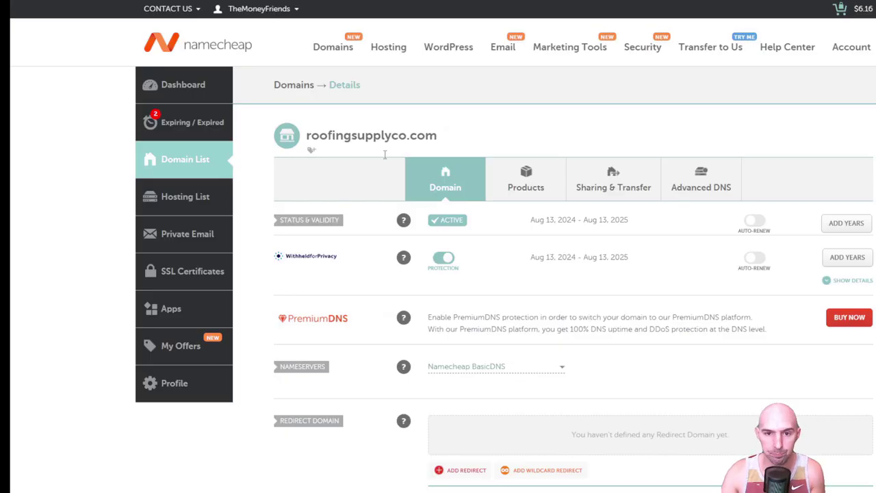
{"action": "left_click_drag", "start_coordinate": [459, 134], "coordinate": [305, 137]}
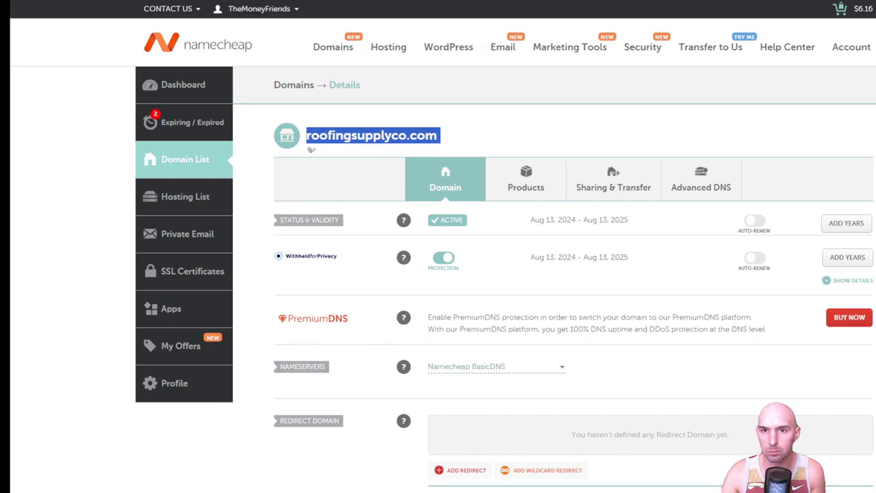
- Paste roofingsupplyco.com into Domain 1, trim the trailing space, and save it as an alias
{"action": "key", "text": "alt+Tab"}
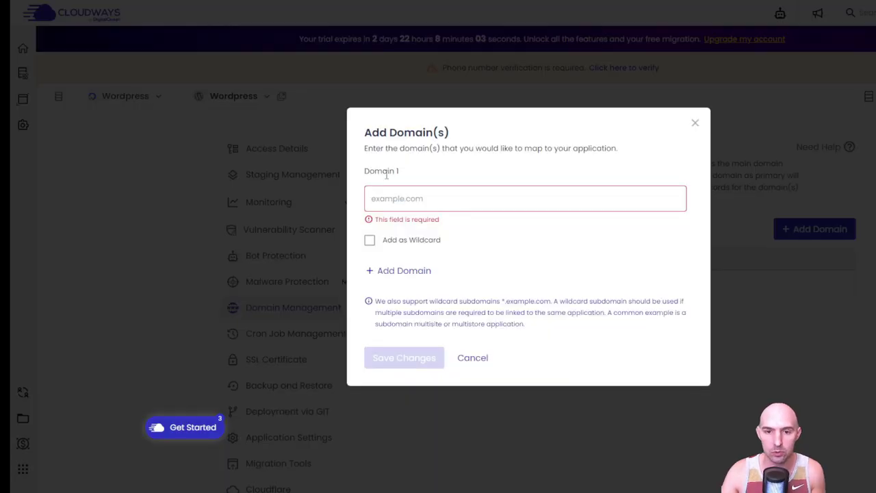
{"action": "left_click", "coordinate": [388, 199]}
{"action": "key", "text": "ctrl+v"}
{"action": "key", "text": "BackSpace"}
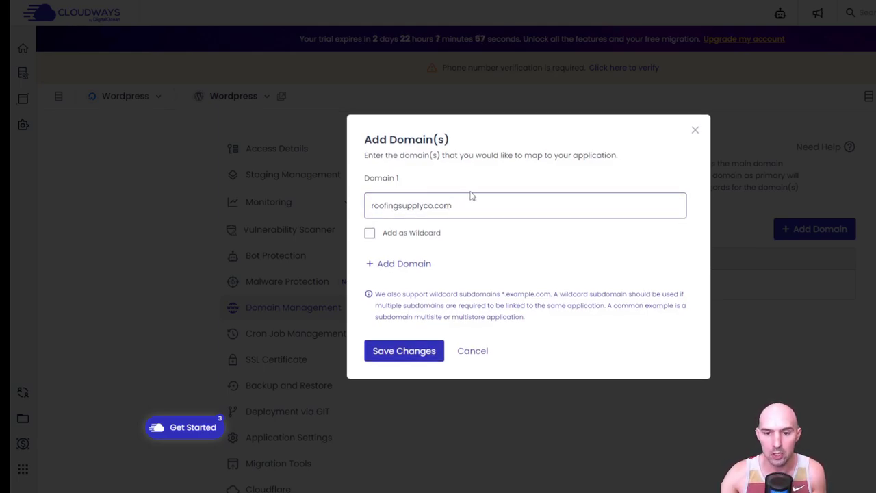
{"action": "left_click", "coordinate": [402, 352]}
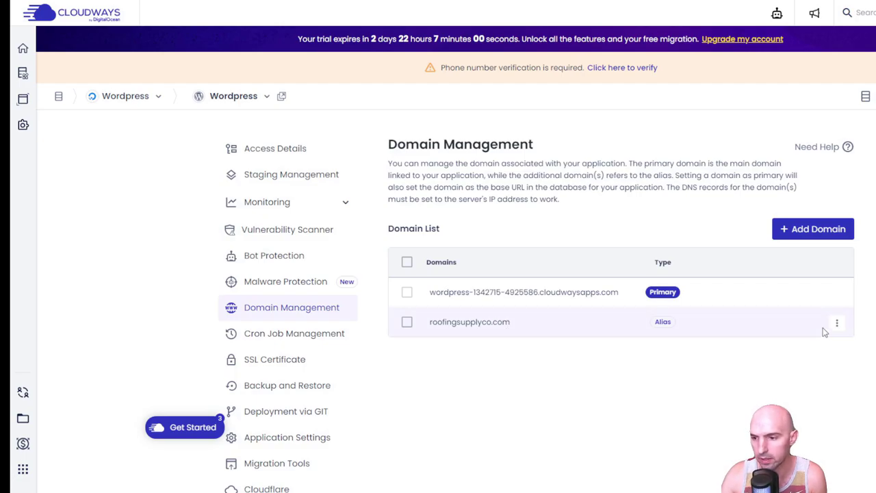
- Set the roofingsupplyco.com alias as the WordPress application's primary domain
{"action": "left_click", "coordinate": [837, 323]}
{"action": "left_click", "coordinate": [811, 279]}
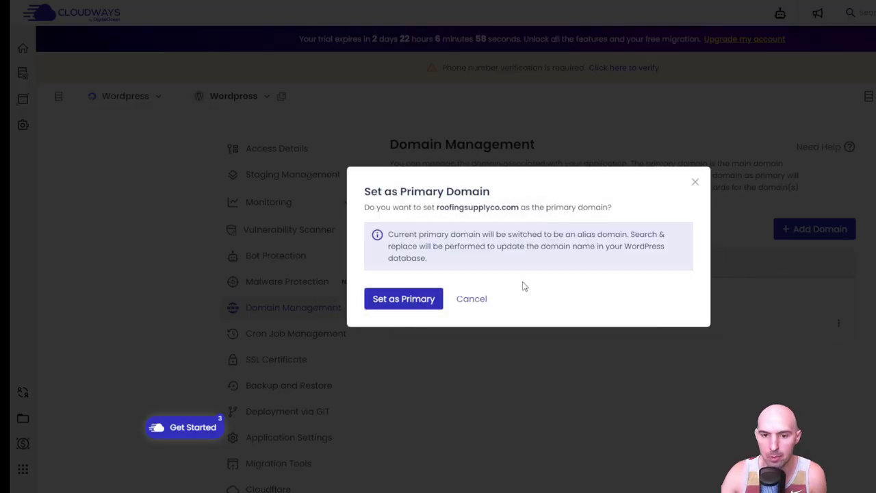
{"action": "left_click", "coordinate": [402, 300]}
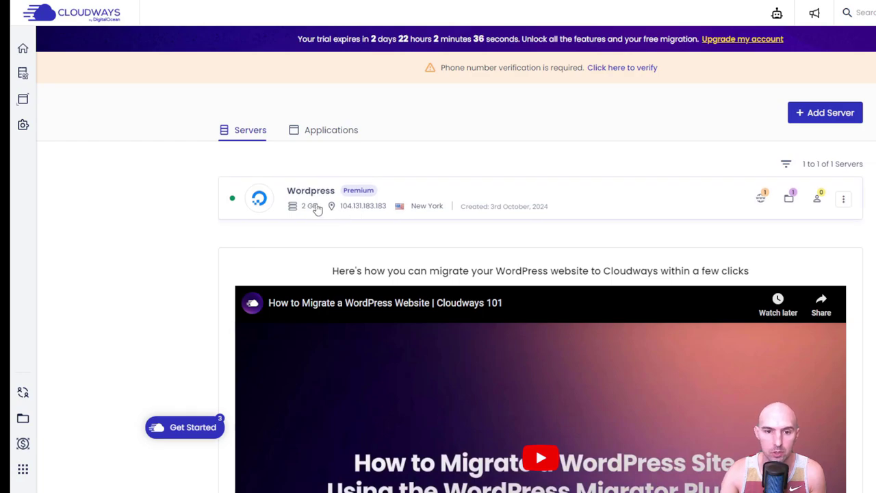
- Copy the WordPress server's public IP 104.131.183.183 from its credentials page
{"action": "left_click_drag", "start_coordinate": [342, 211], "coordinate": [385, 217]}
{"action": "left_click", "coordinate": [385, 216]}
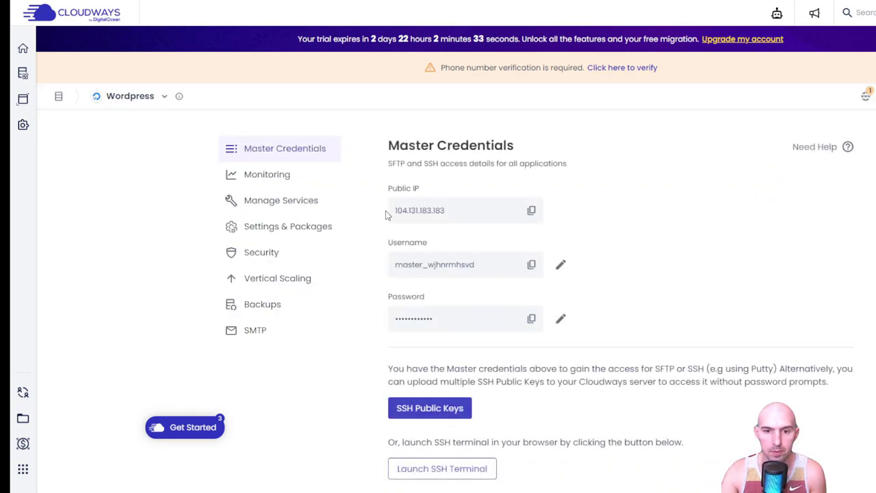
{"action": "left_click", "coordinate": [534, 213]}
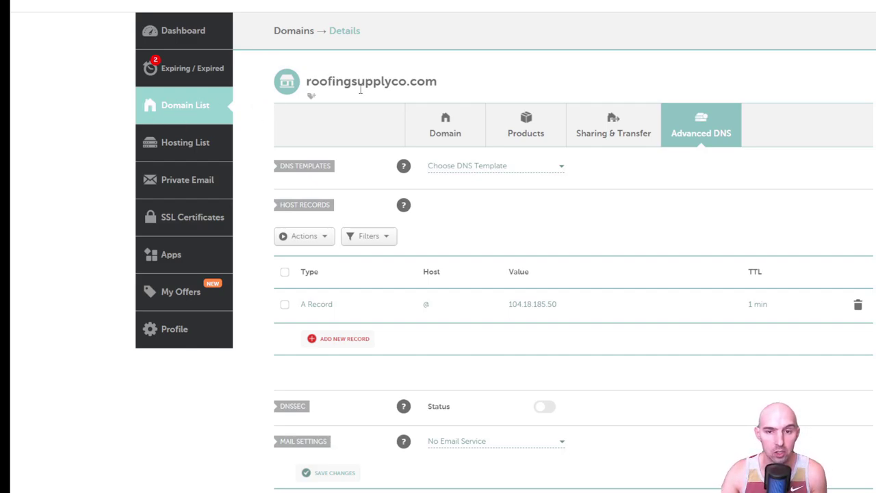
- Change the @ A record value from 104.18.185.50 to 104.131.183.183 and save it
{"action": "left_click_drag", "start_coordinate": [309, 83], "coordinate": [438, 83]}
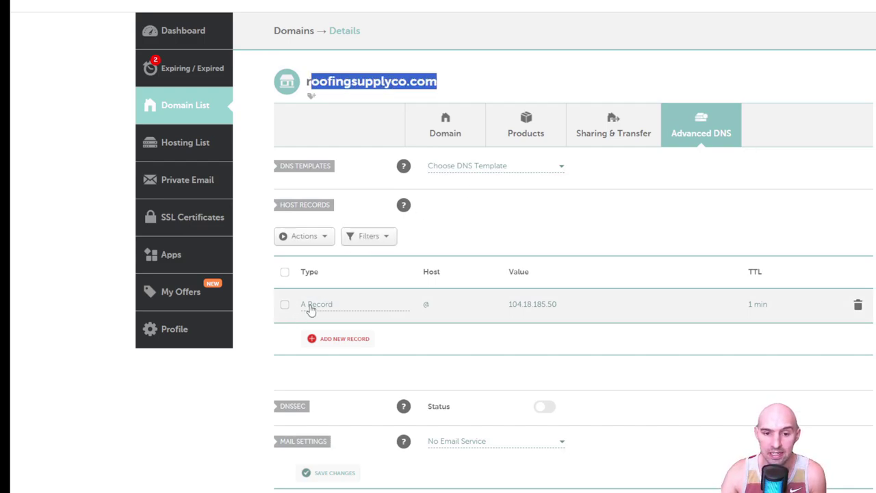
{"action": "left_click", "coordinate": [585, 311]}
{"action": "triple_click", "coordinate": [567, 308]}
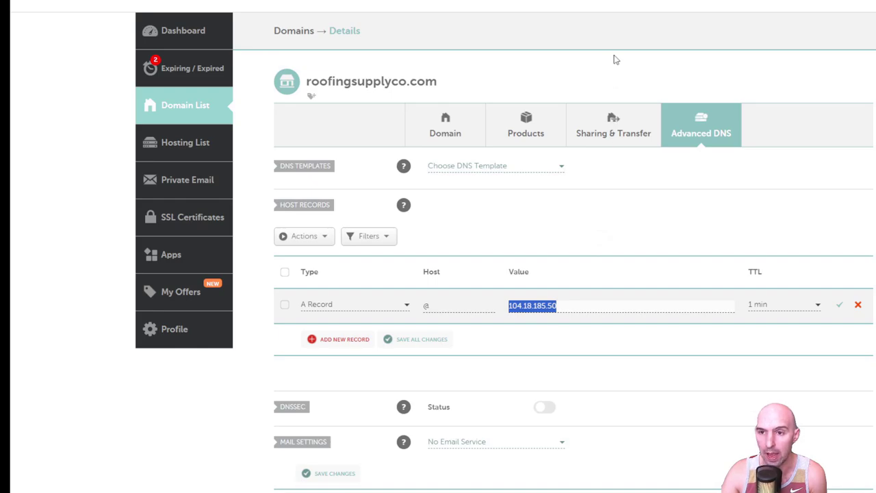
{"action": "key", "text": "ctrl+v"}
{"action": "left_click", "coordinate": [839, 305]}
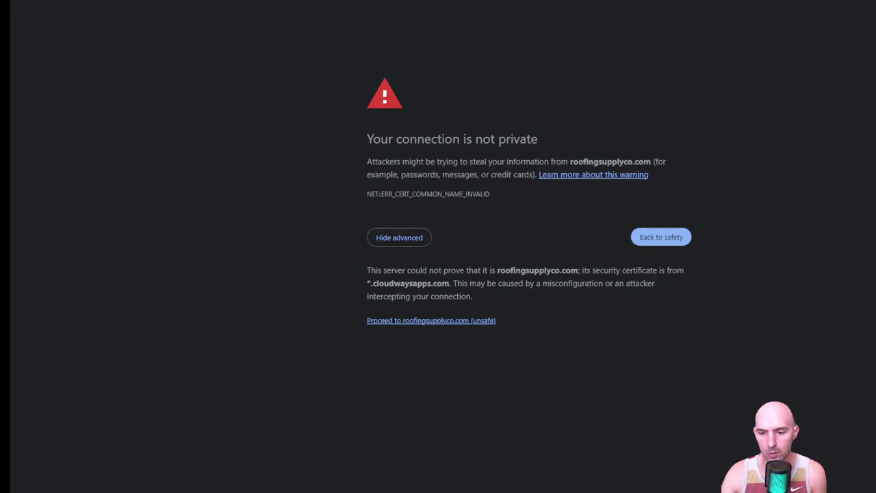
- Proceed past the certificate warning to load the WordPress site at roofingsupplyco.com
{"action": "left_click", "coordinate": [465, 322]}
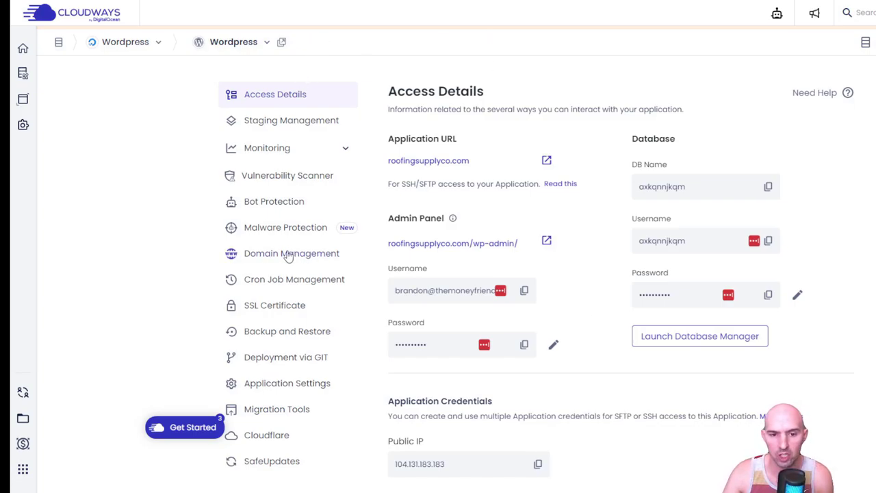
- Install a Let's Encrypt certificate for roofingsupplyco.com using the account's e-mail address
{"action": "left_click", "coordinate": [271, 310]}
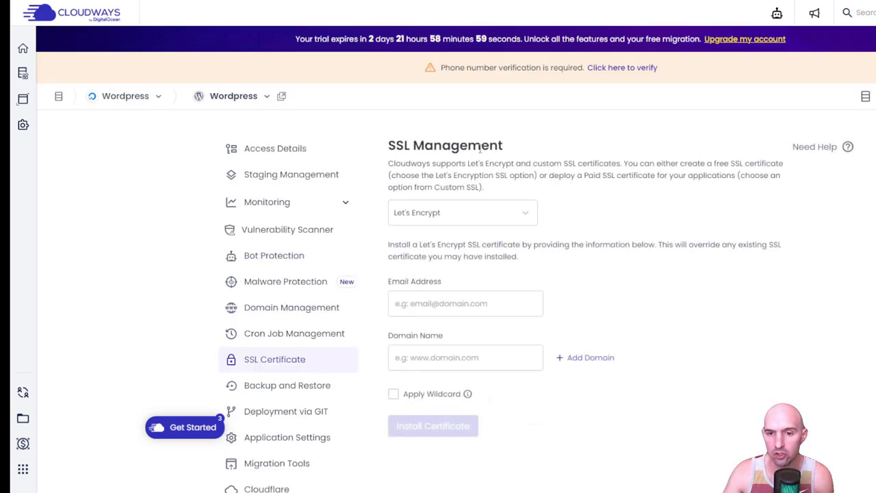
{"action": "left_click", "coordinate": [474, 218]}
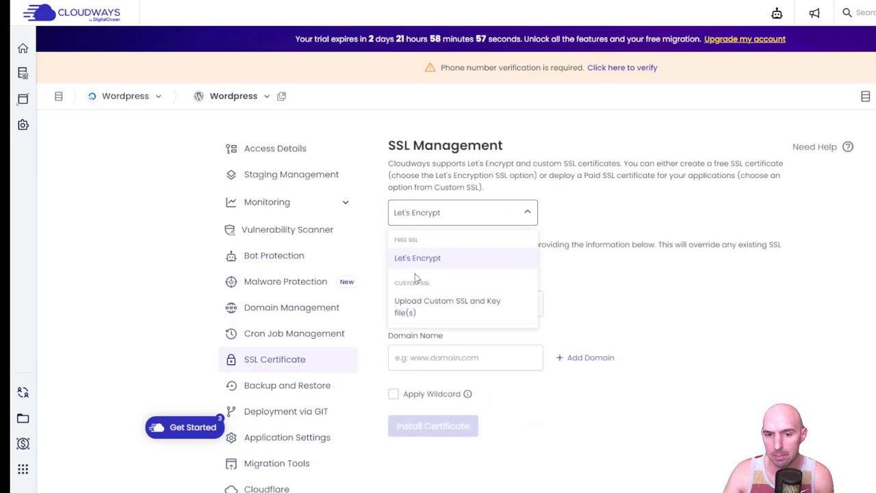
{"action": "left_click", "coordinate": [434, 256]}
{"action": "left_click", "coordinate": [438, 296]}
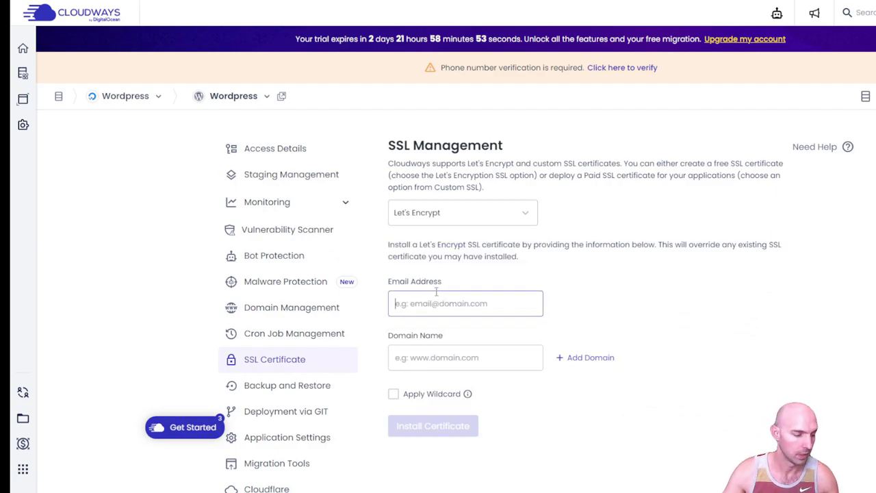
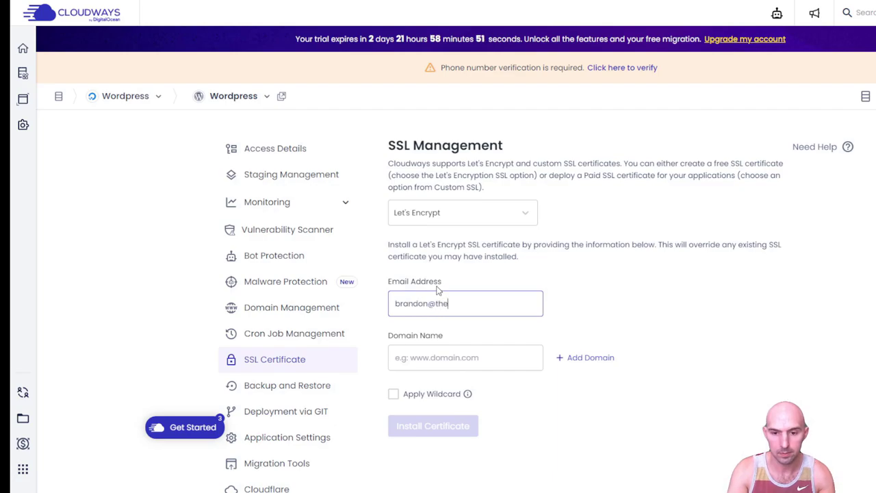
{"action": "key", "text": "Tab"}
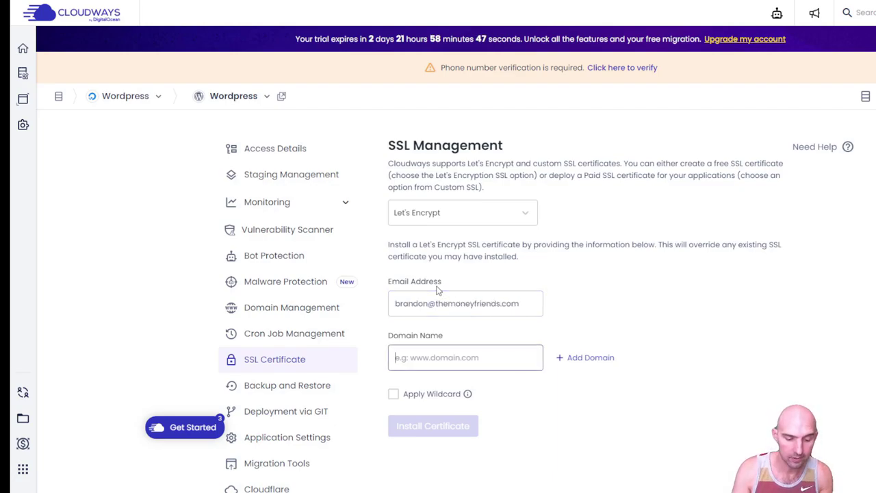
{"action": "type", "text": "roofing"}
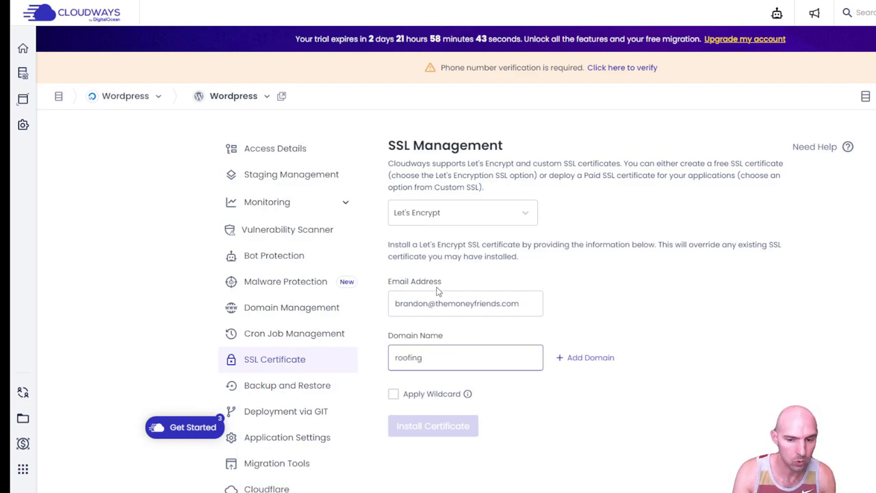
{"action": "type", "text": "supplyco.com"}
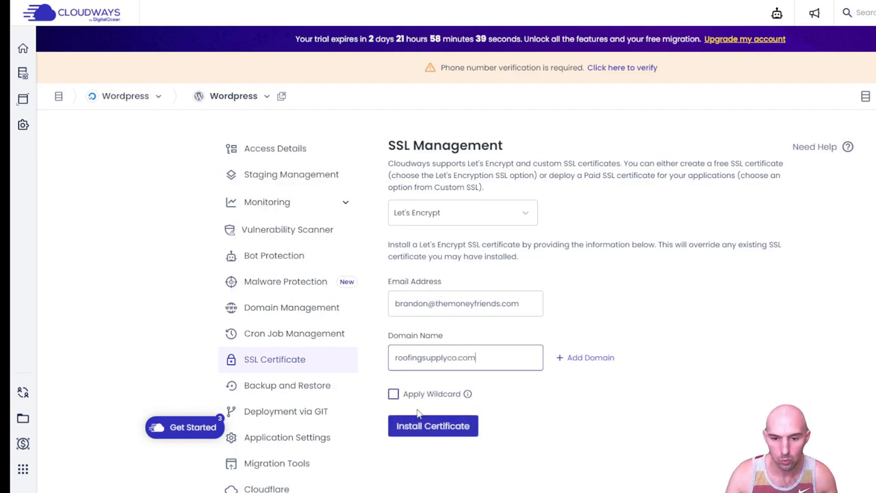
{"action": "left_click", "coordinate": [422, 425]}
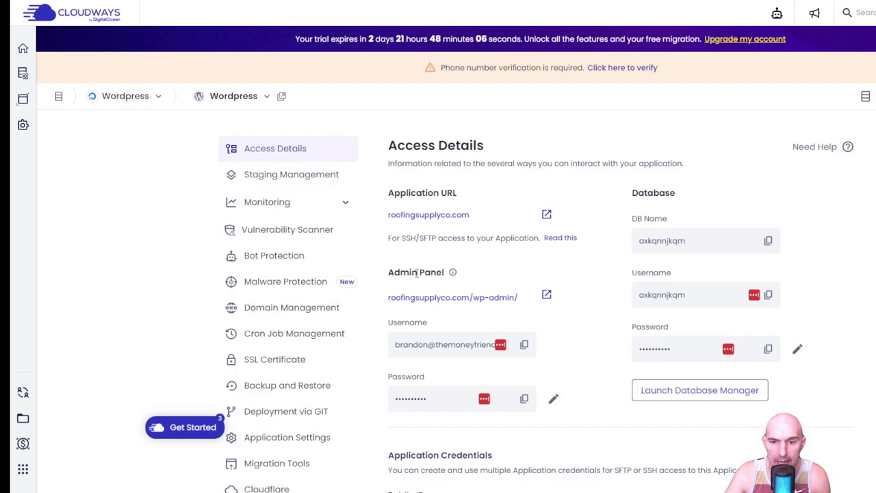
{"action": "left_click_drag", "start_coordinate": [389, 298], "coordinate": [472, 309]}
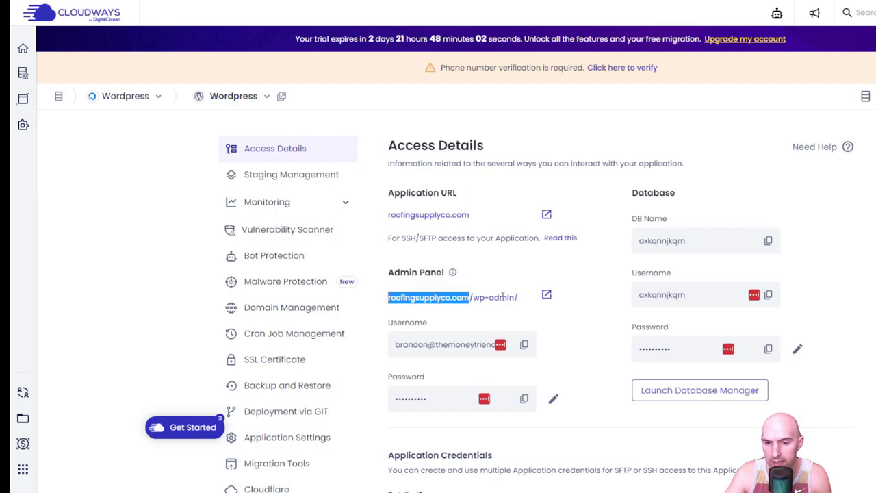